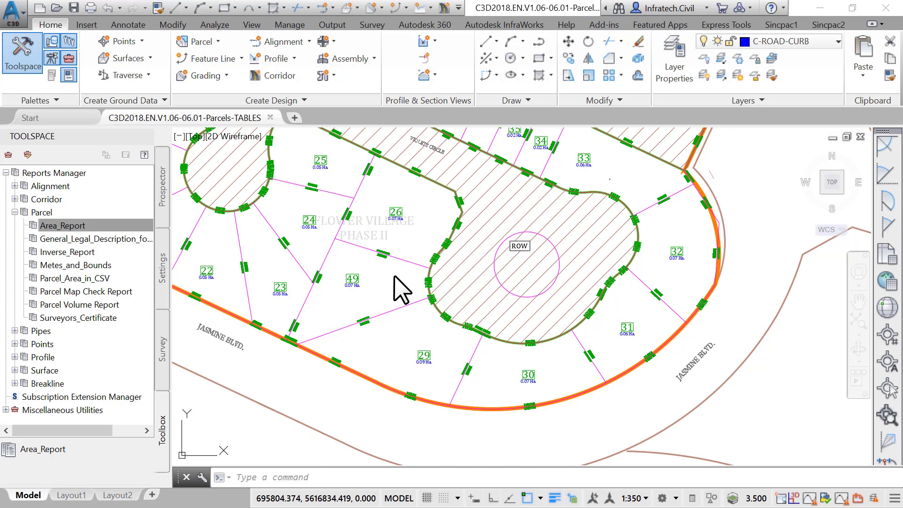
From parcel 49, start a parcel line table with 8 rows per table and 5 tables per stack
left_click(356, 277)
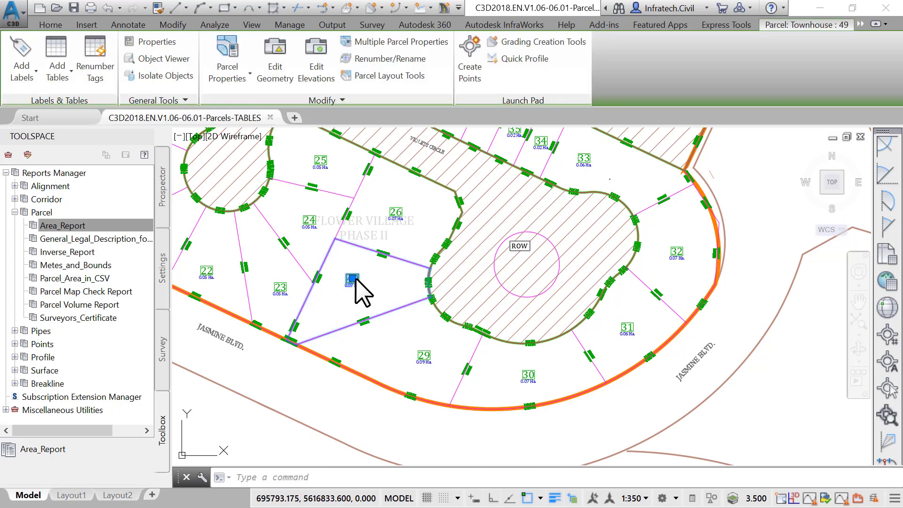
left_click(66, 62)
left_click(80, 102)
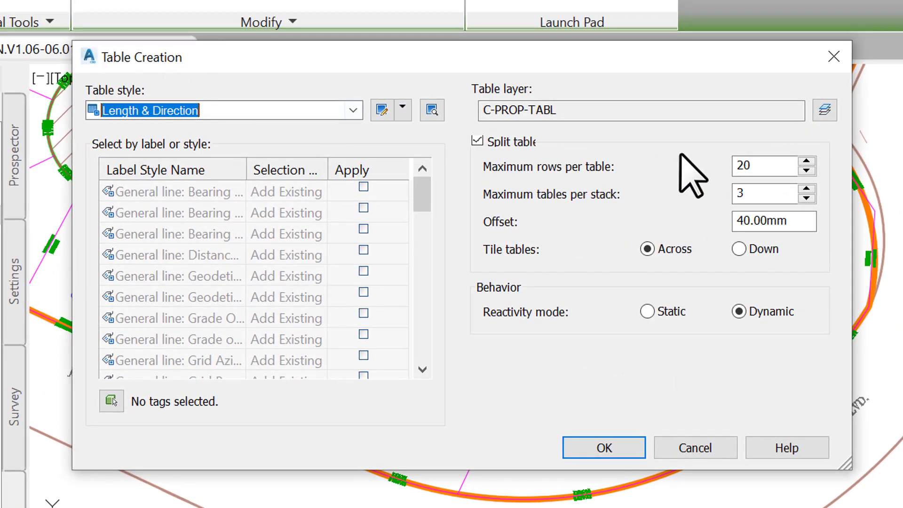
double_click(746, 165)
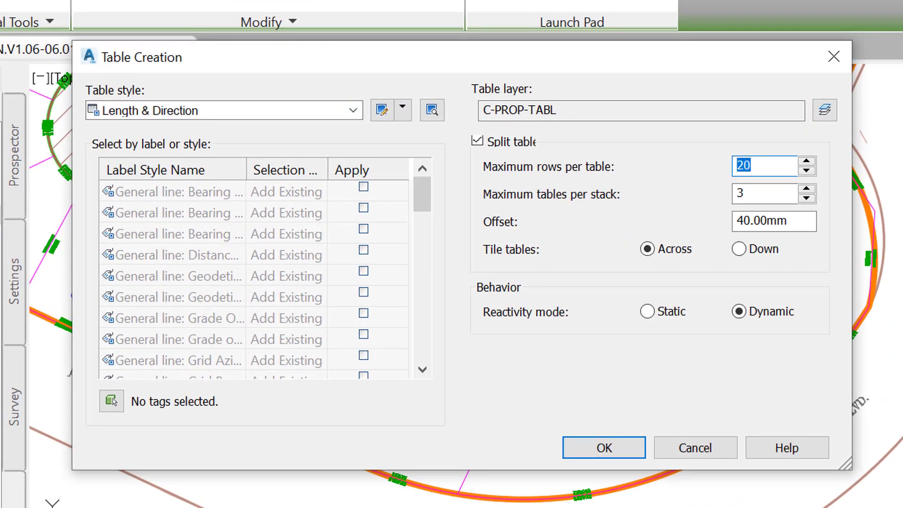
type("8")
key("Tab")
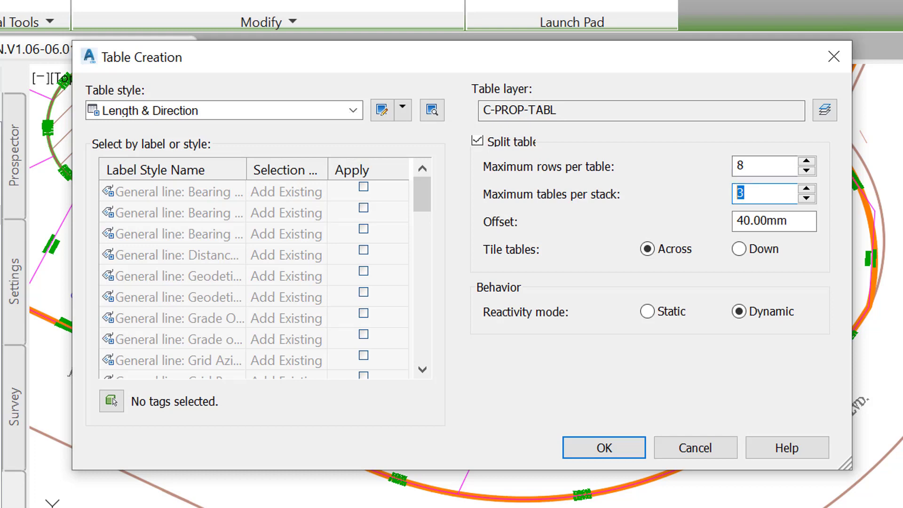
type("5")
Window-select the subdivision's 152 lot-line labels and convert all their label styles to tag mode
left_click(111, 401)
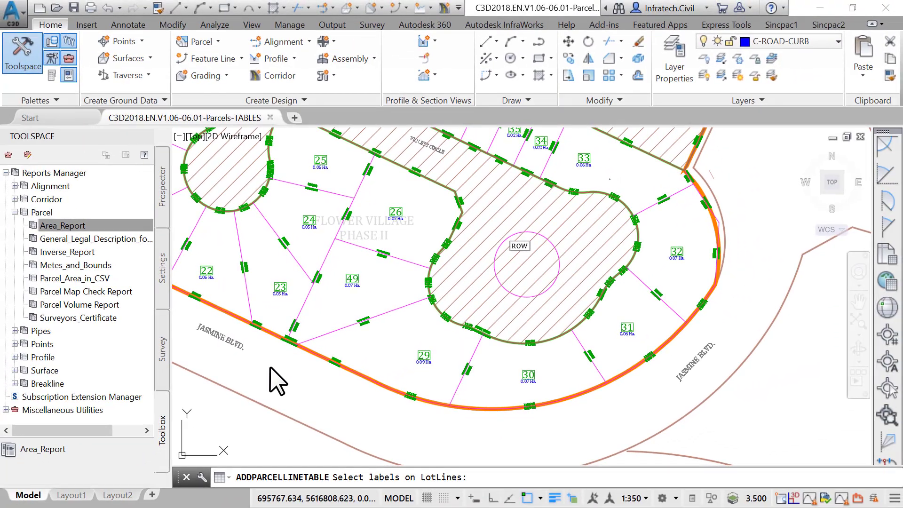
scroll(183, 437, "down", 5)
left_click(430, 426)
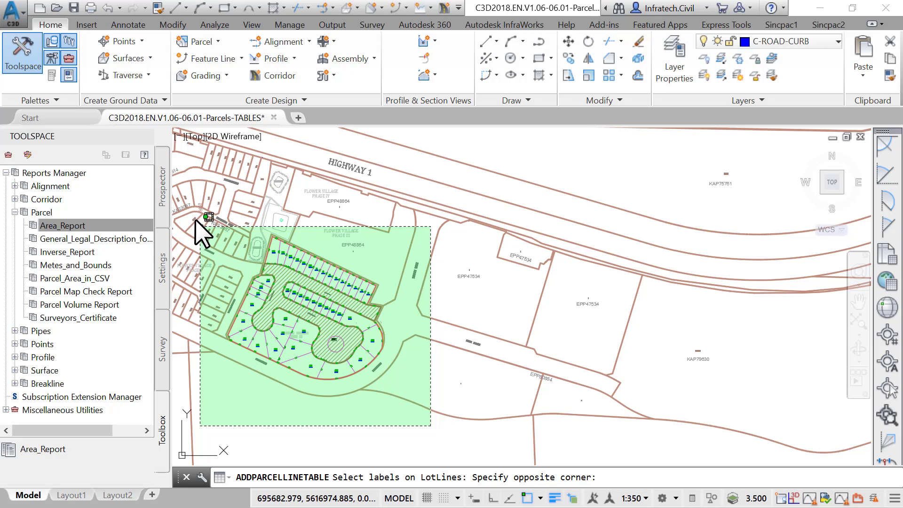
left_click(194, 219)
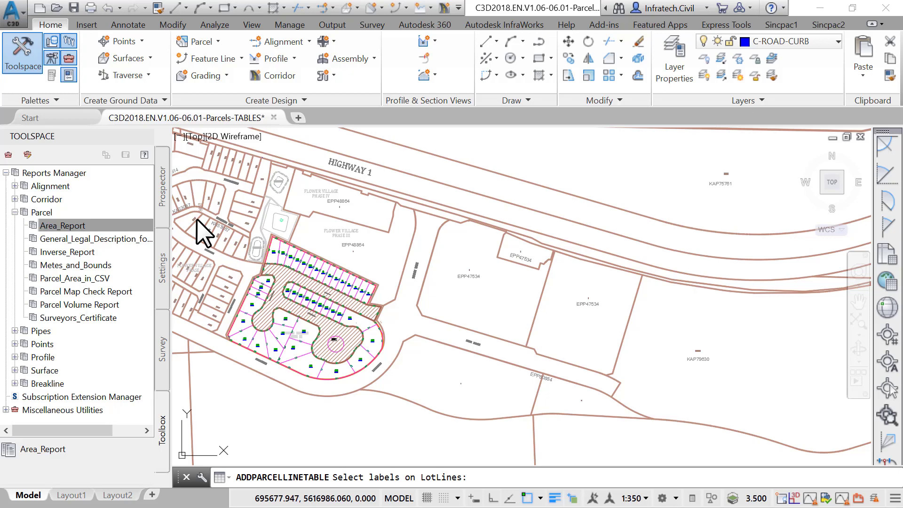
key("Return")
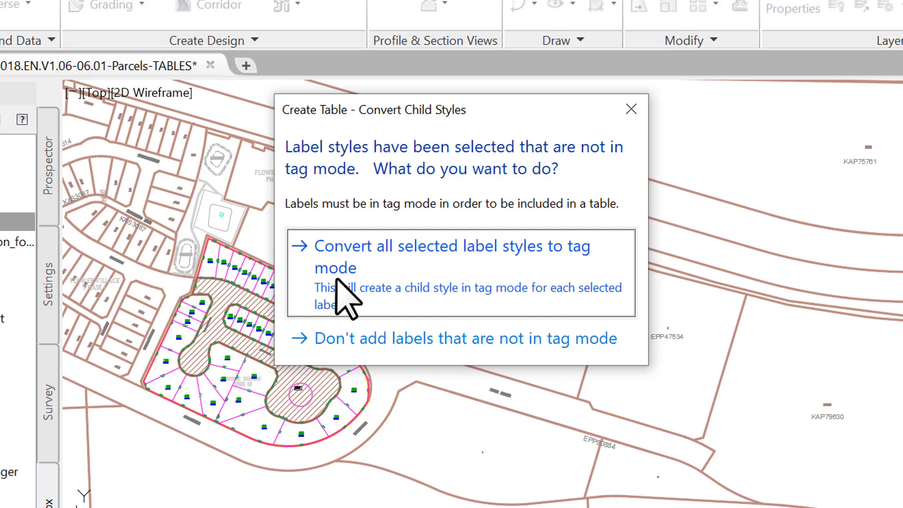
left_click(346, 296)
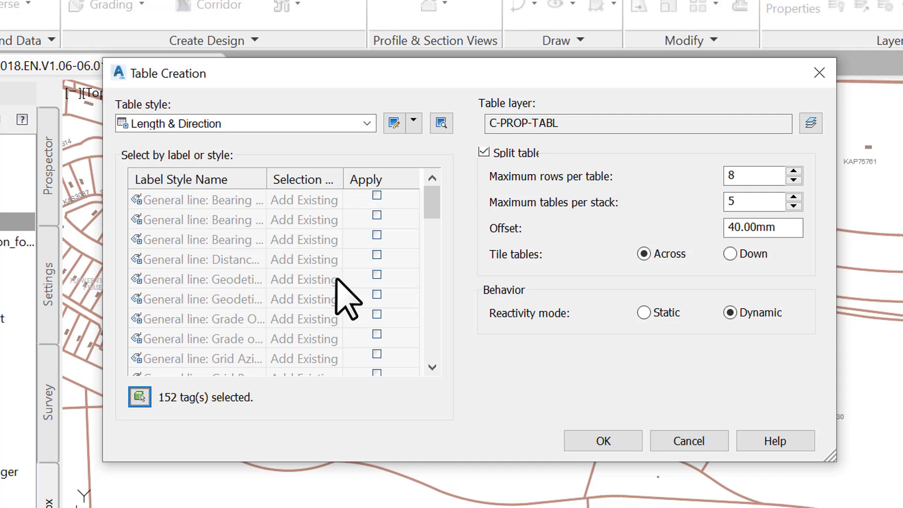
Create the parcel line tables and place them in empty space above Highway 1
left_click(638, 439)
scroll(337, 268, "up", 5)
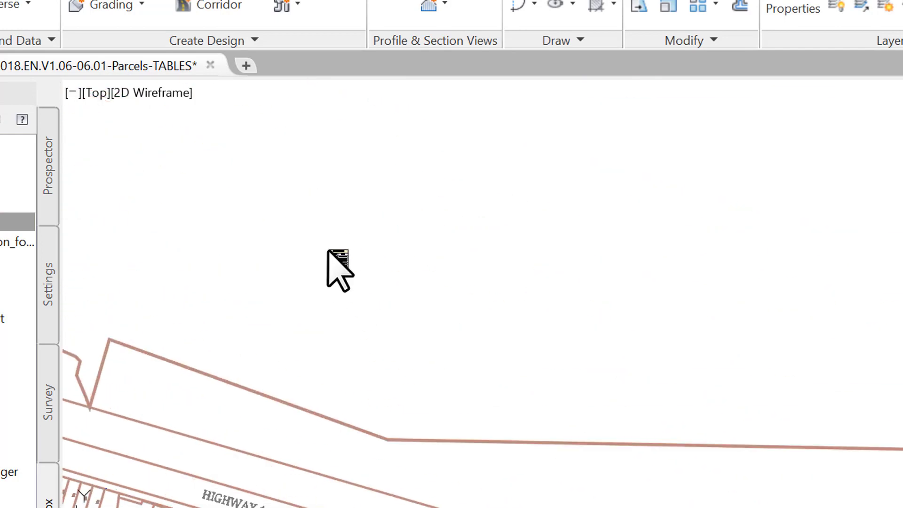
left_click(328, 265)
scroll(327, 265, "up", 3)
scroll(326, 262, "down", 5)
Set the placed tables' offset to 2.00mm in Table Properties
right_click(336, 269)
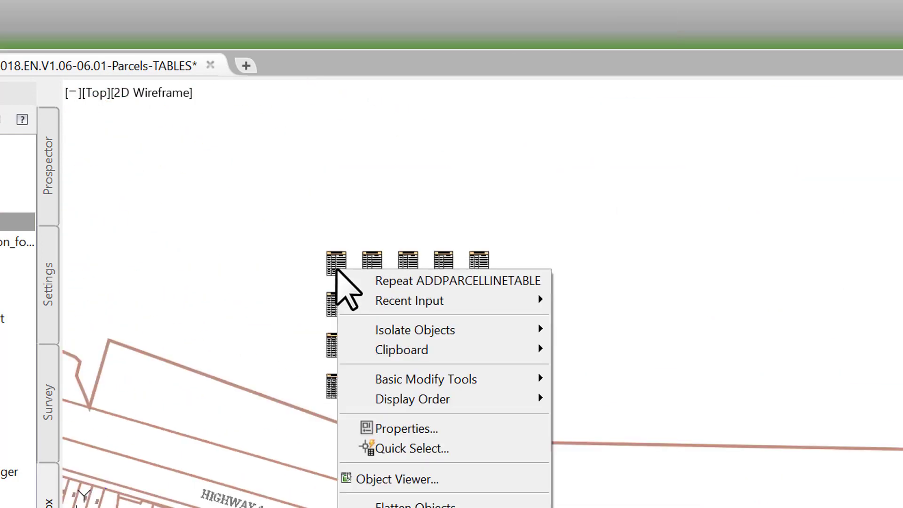
left_click(337, 270)
left_click(336, 273)
right_click(337, 273)
left_click(404, 384)
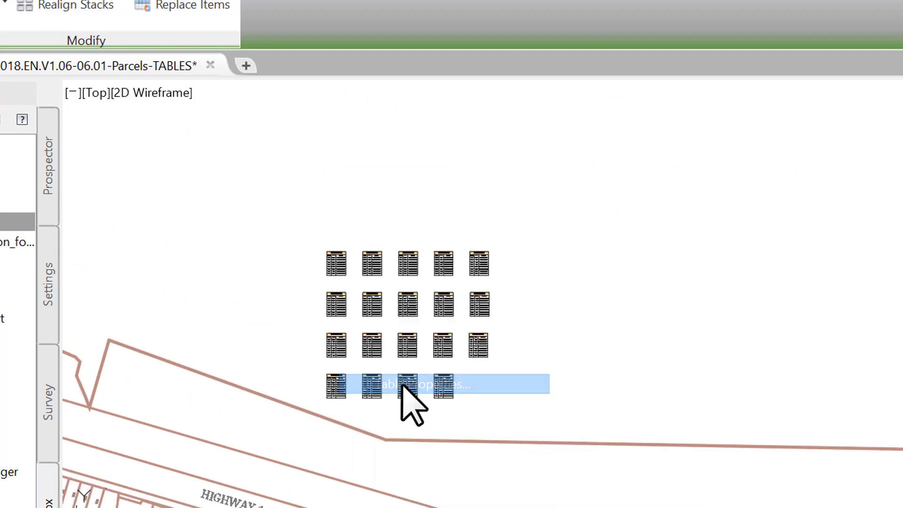
left_click(552, 239)
double_click(552, 239)
type("2.00mm")
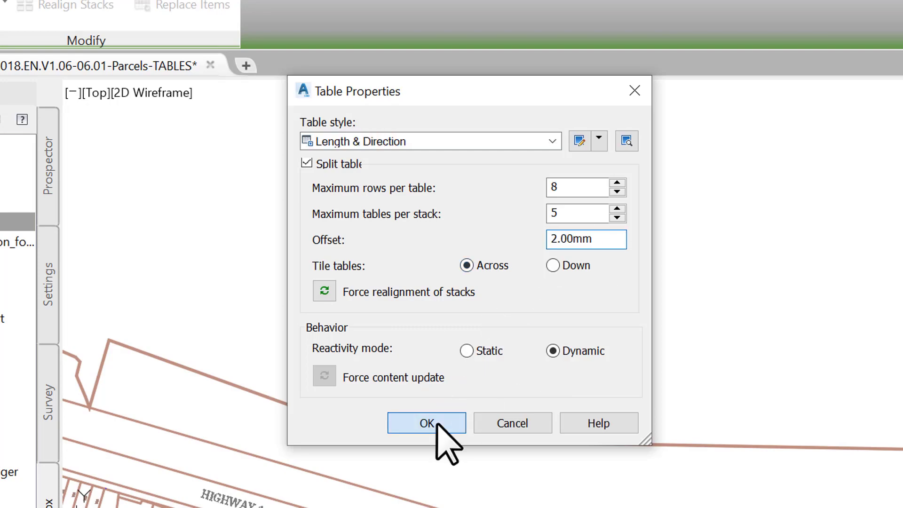
left_click(437, 424)
left_click(365, 330)
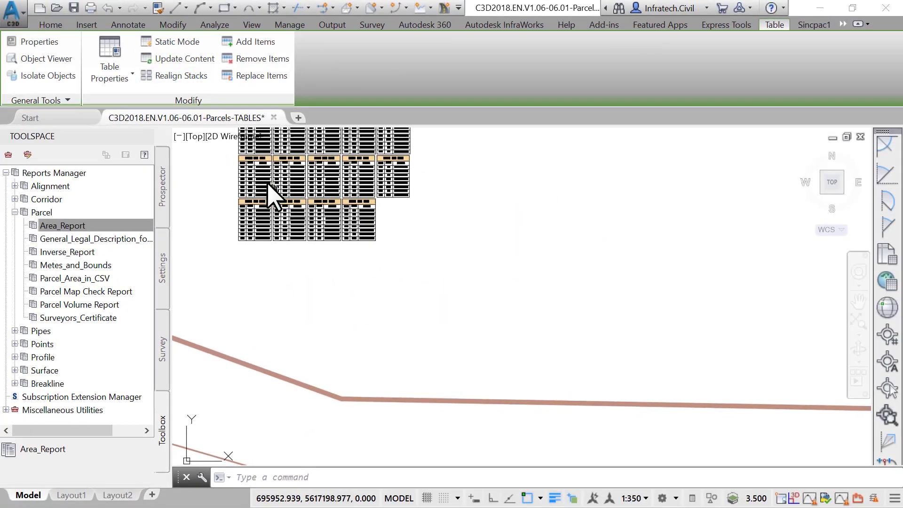
Pan back to the parcel line tables and reselect them for further editing
key("Escape")
scroll(388, 258, "up", 4)
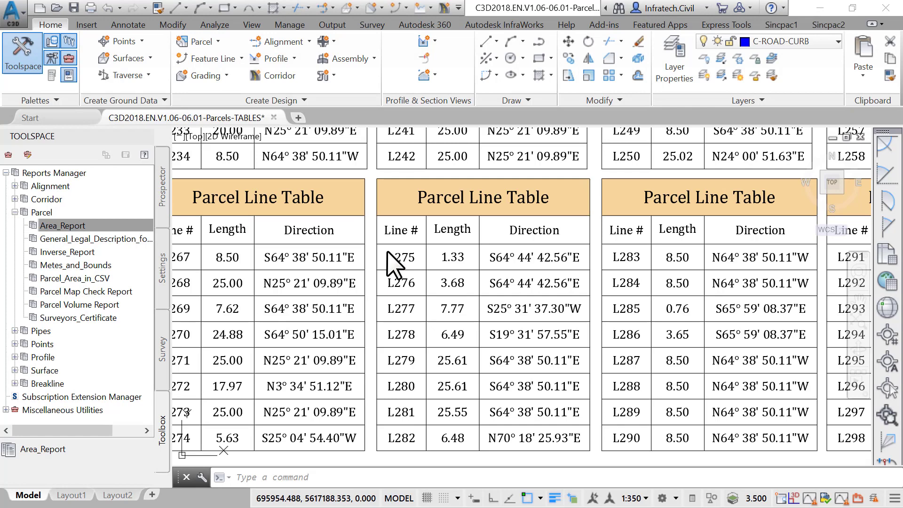
scroll(386, 257, "down", 2)
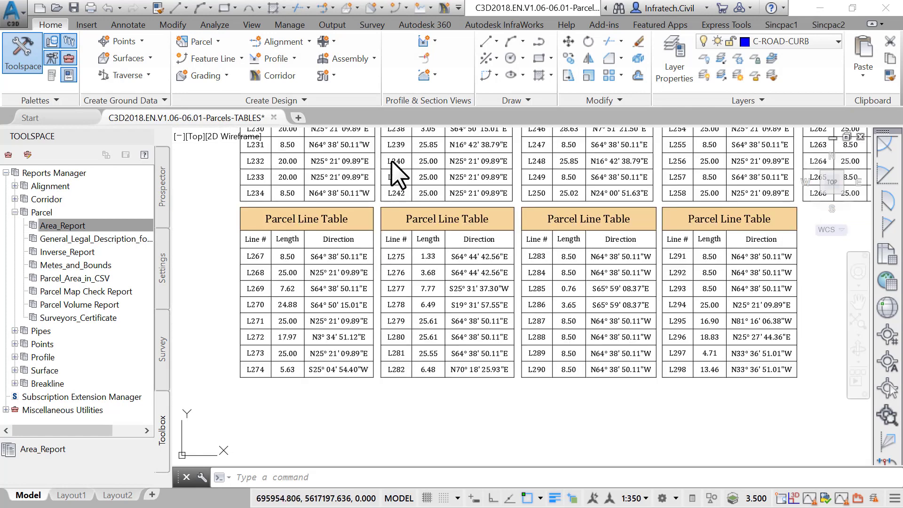
mouse_move(397, 176)
middle_mouse_down()
mouse_move(373, 352)
mouse_move(359, 376)
mouse_move(374, 414)
middle_mouse_up()
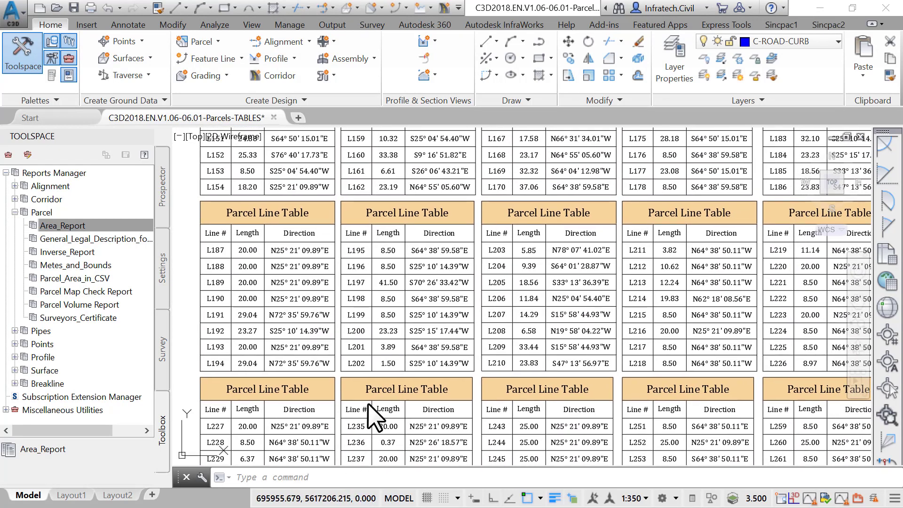
left_click(272, 222)
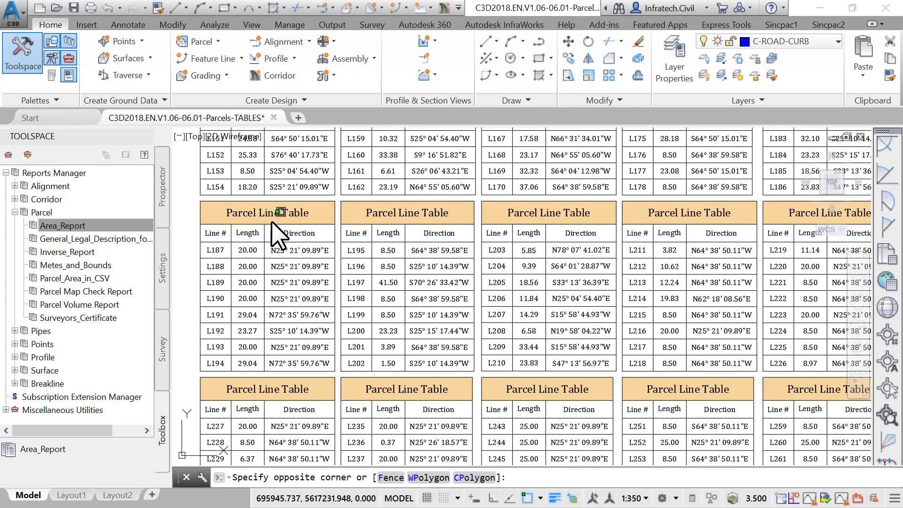
left_click(272, 223)
right_click(272, 223)
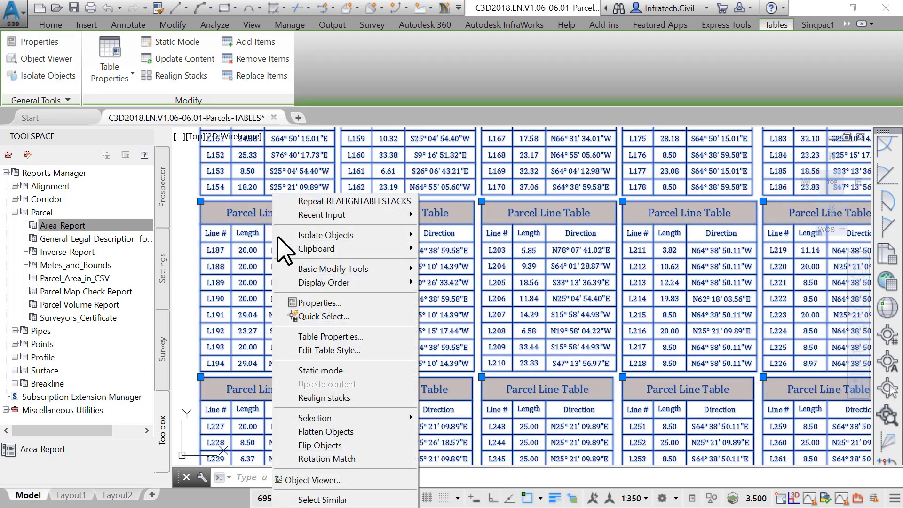
Enable Sort data in the Length & Direction table style, ascending by column 1, and apply
left_click(338, 351)
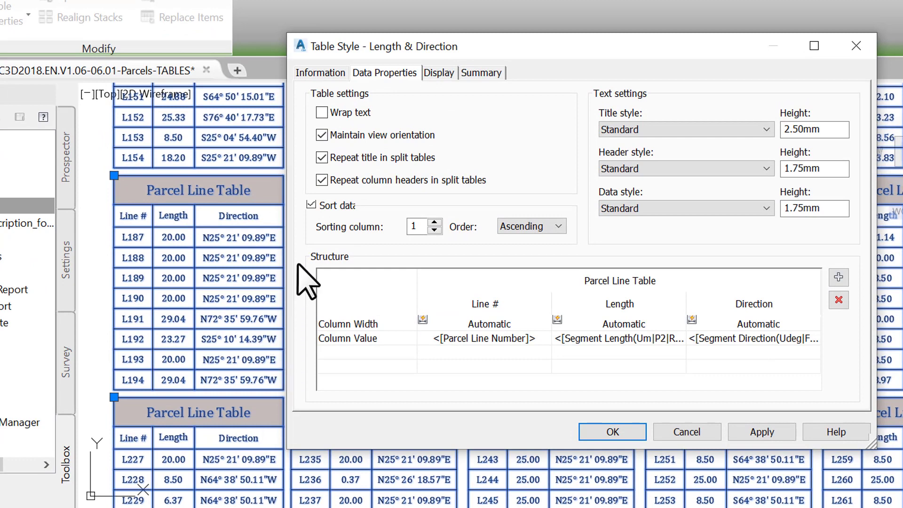
left_click(311, 206)
left_click(310, 205)
left_click(533, 227)
left_click(529, 227)
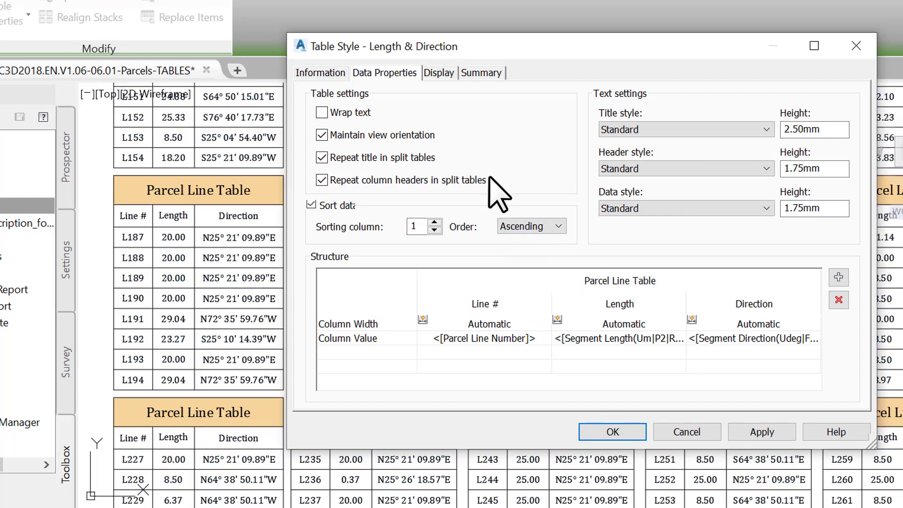
left_click(442, 73)
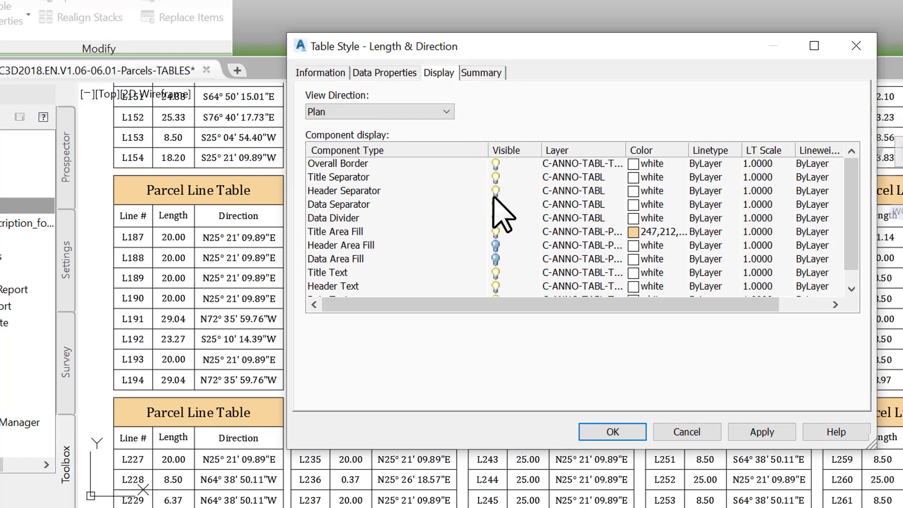
left_click(630, 431)
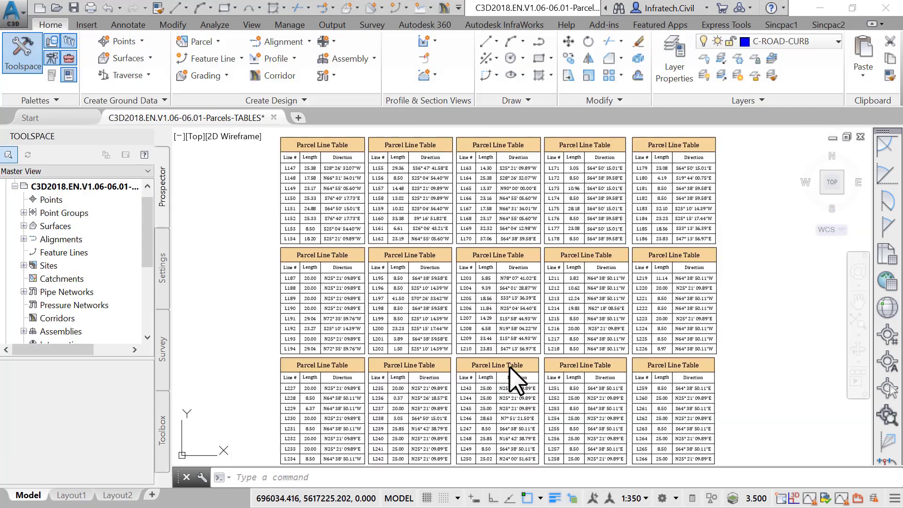
Review the client Contact, Company and Address1 entries in Edit Report Settings from the Toolbox
left_click(165, 428)
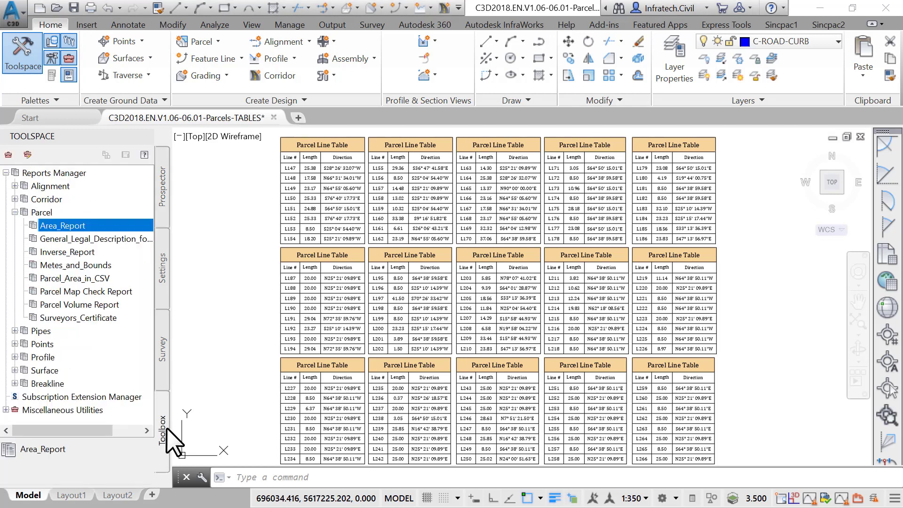
left_click(8, 155)
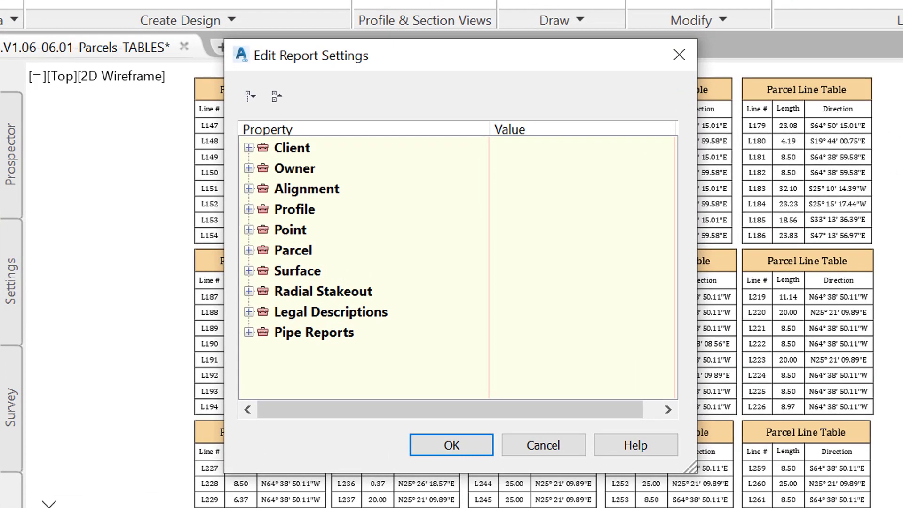
left_click(249, 148)
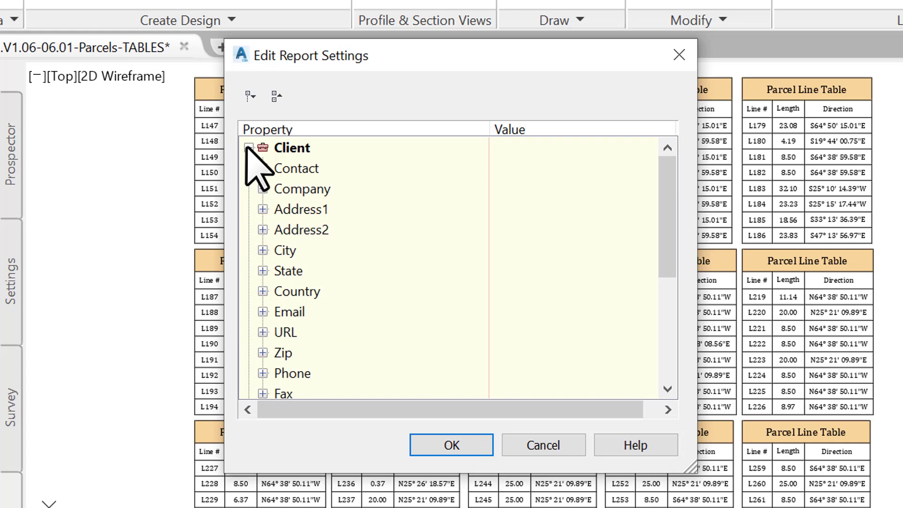
left_click(248, 148)
left_click(248, 148)
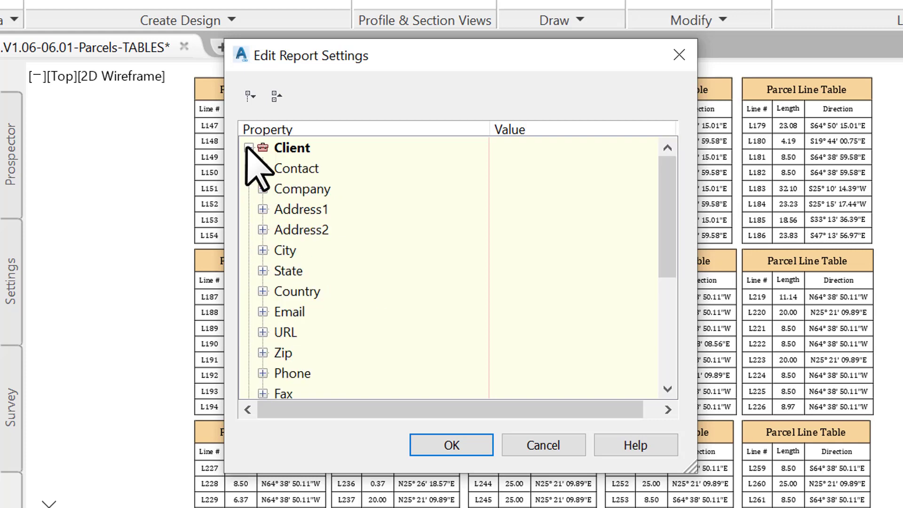
left_click(262, 168)
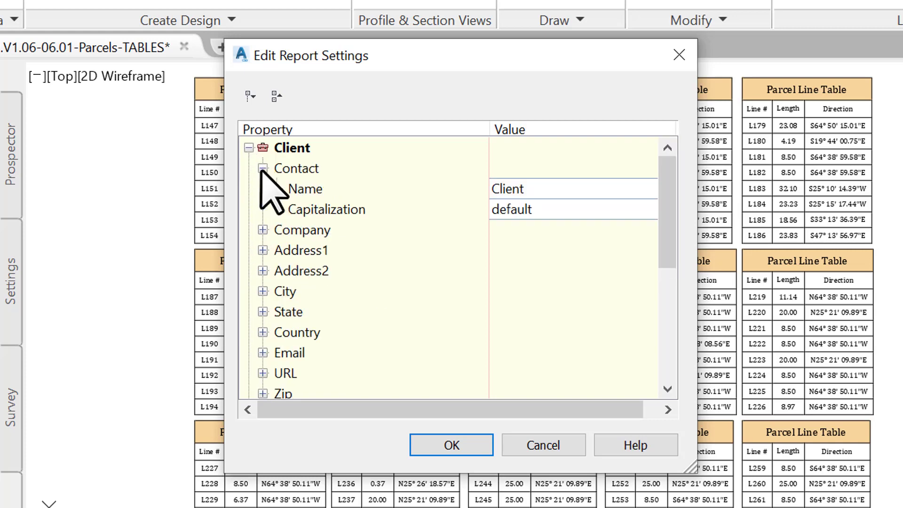
left_click(263, 229)
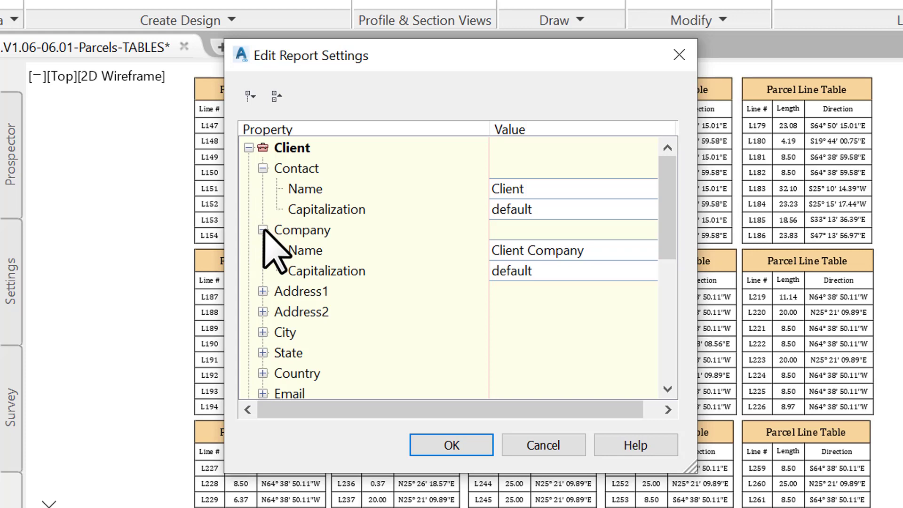
left_click(262, 291)
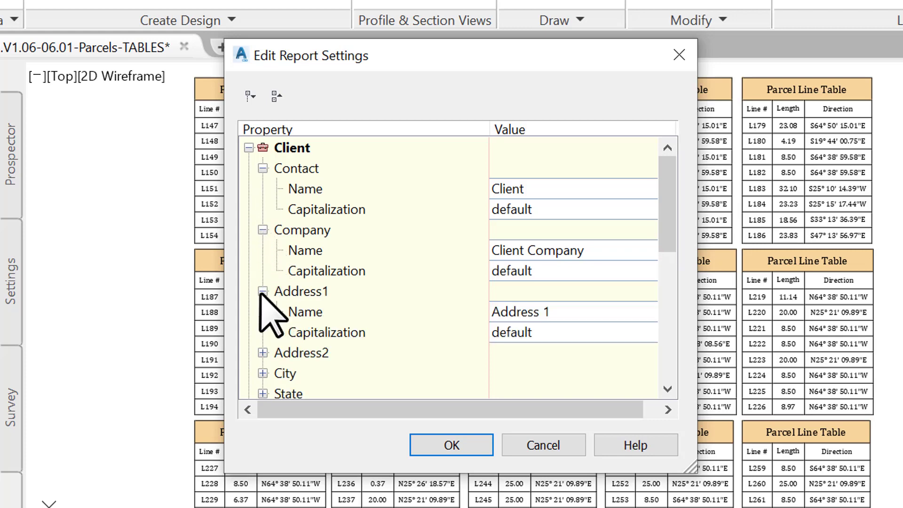
scroll(263, 301, "down", 3)
left_click(460, 446)
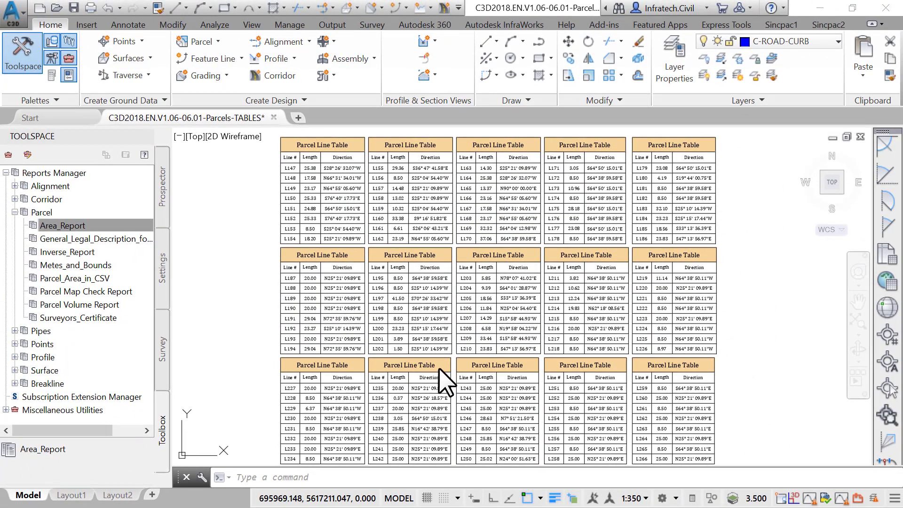
Expand the Parcel group in Reports Manager and run Area_Report
left_click(6, 172)
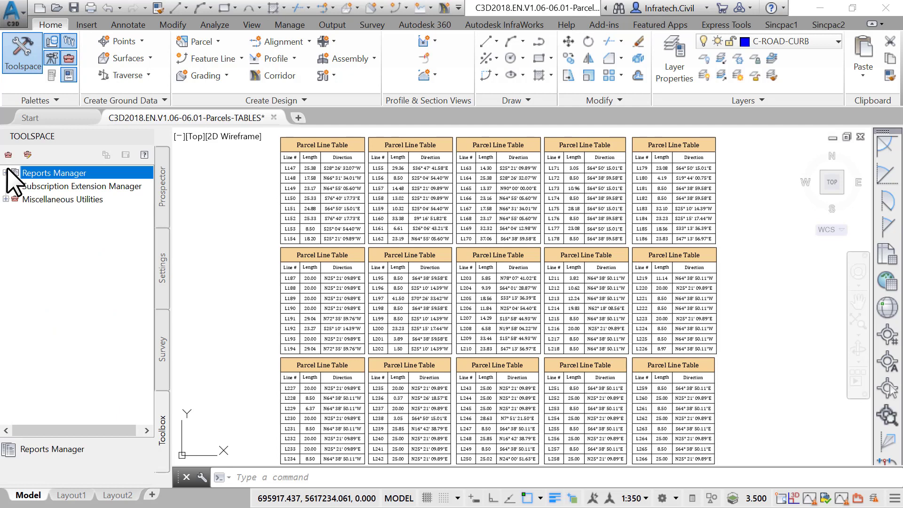
left_click(6, 173)
left_click(14, 212)
left_click(15, 212)
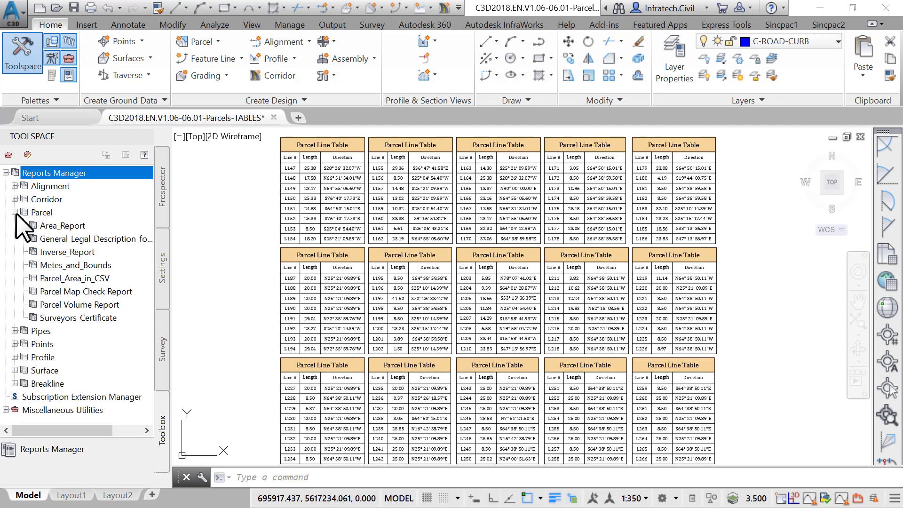
double_click(66, 226)
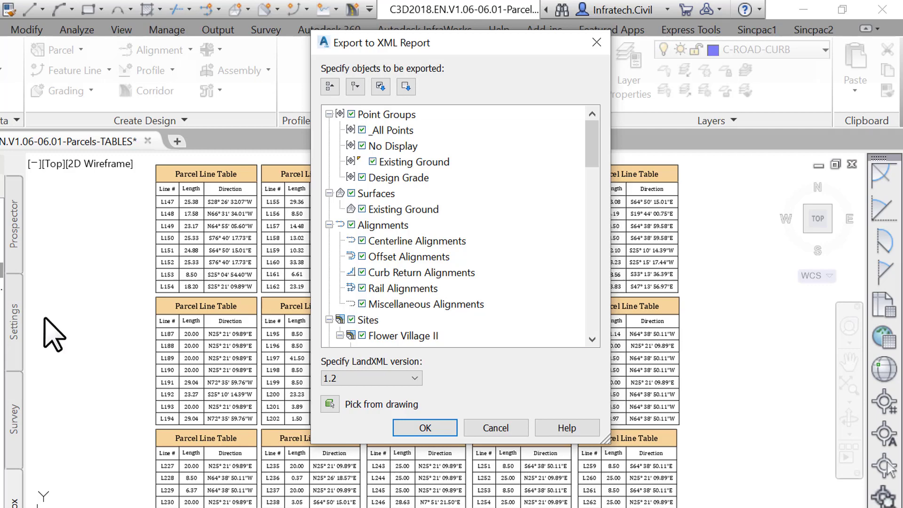
Export all listed objects and save the report as CivilReport.html in the Archives folder
left_click(421, 426)
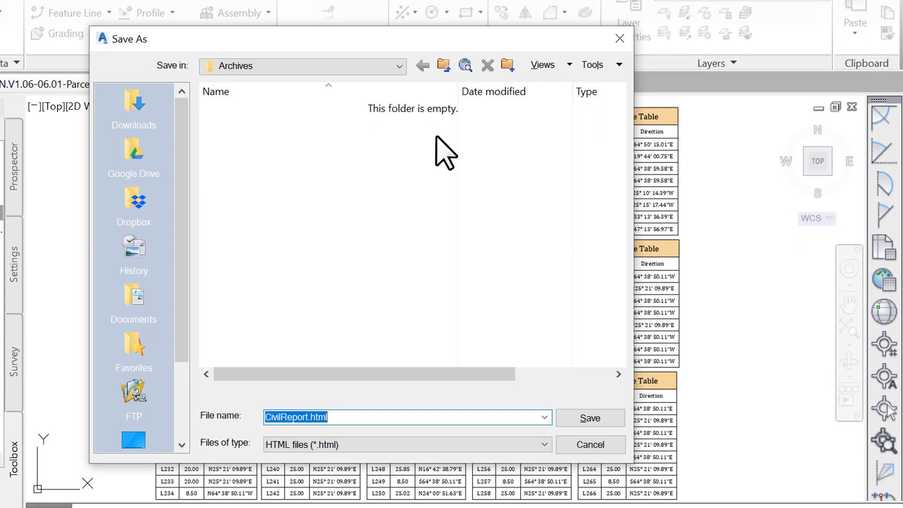
left_click(443, 122)
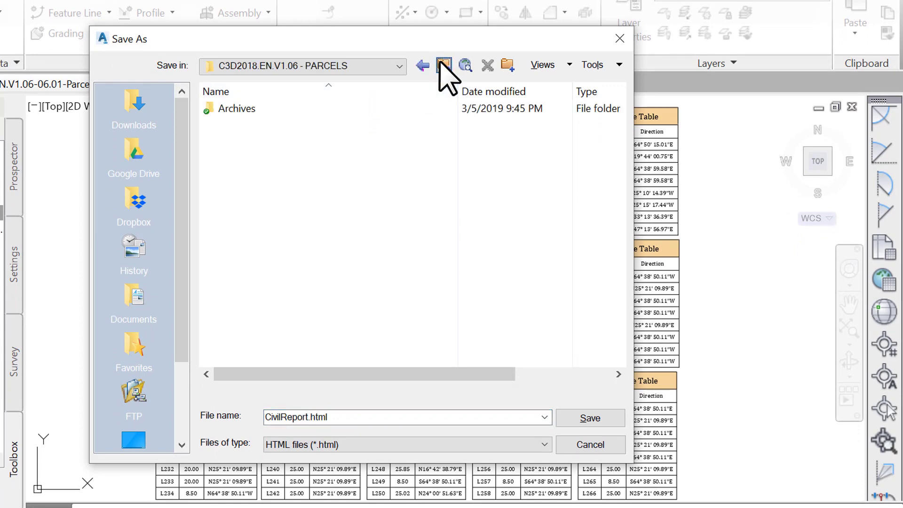
double_click(226, 112)
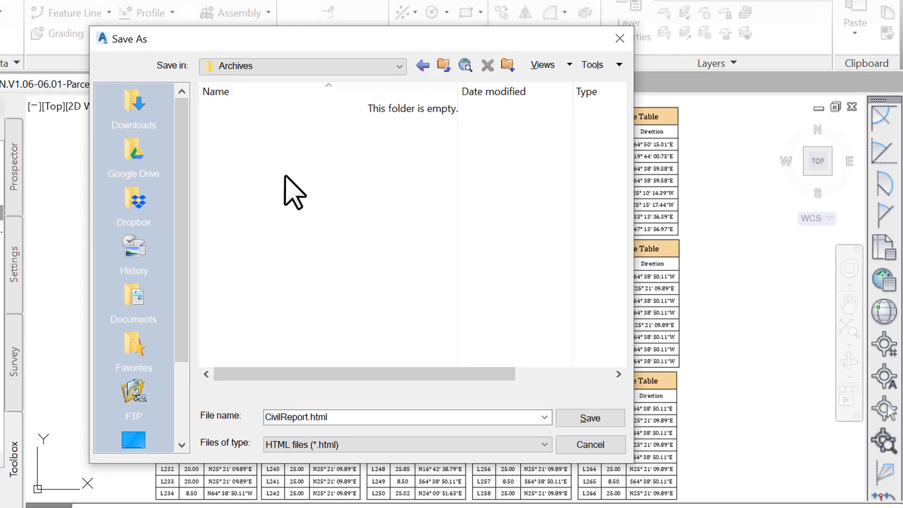
left_click(521, 444)
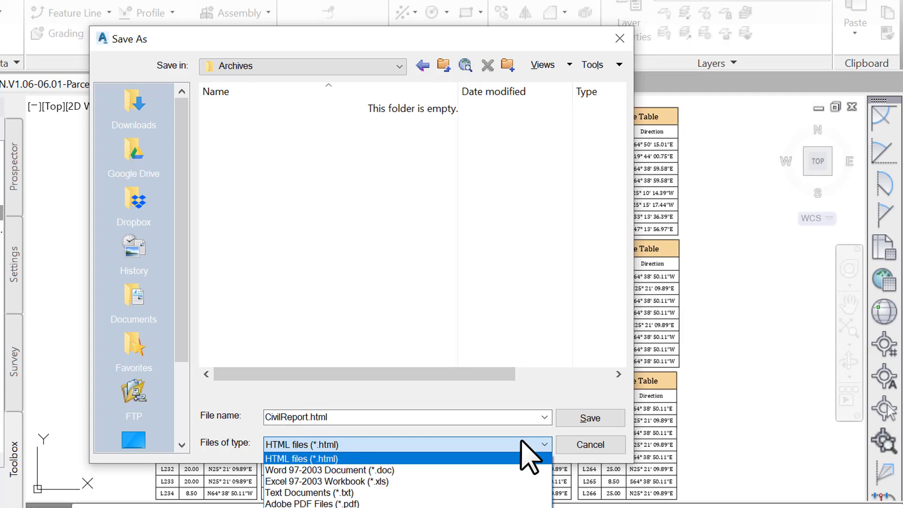
left_click(529, 458)
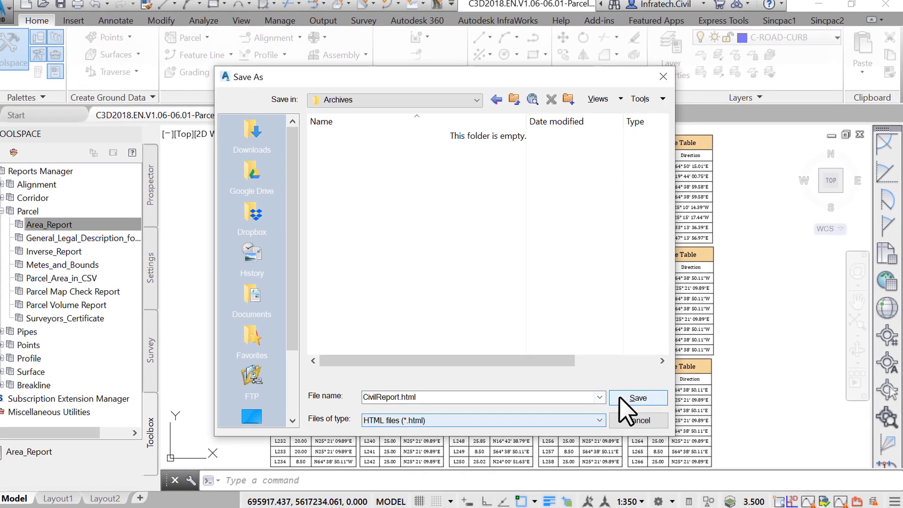
left_click(590, 417)
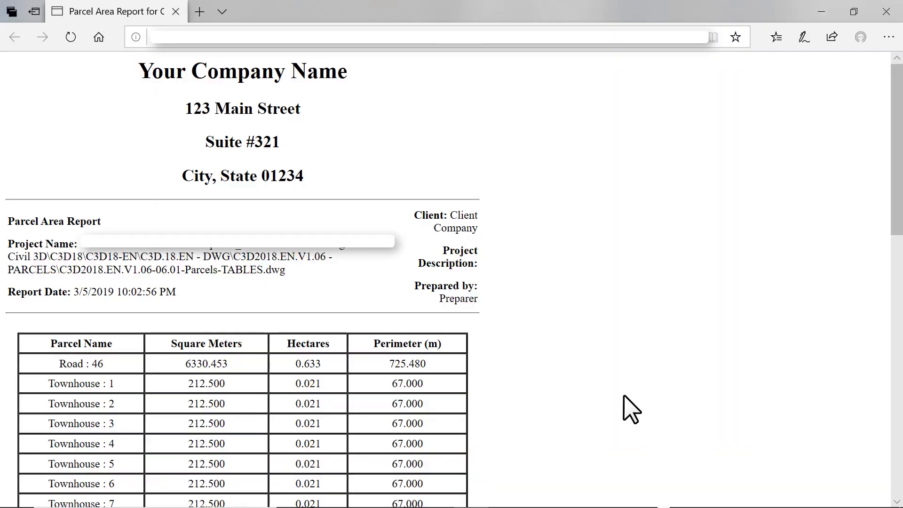